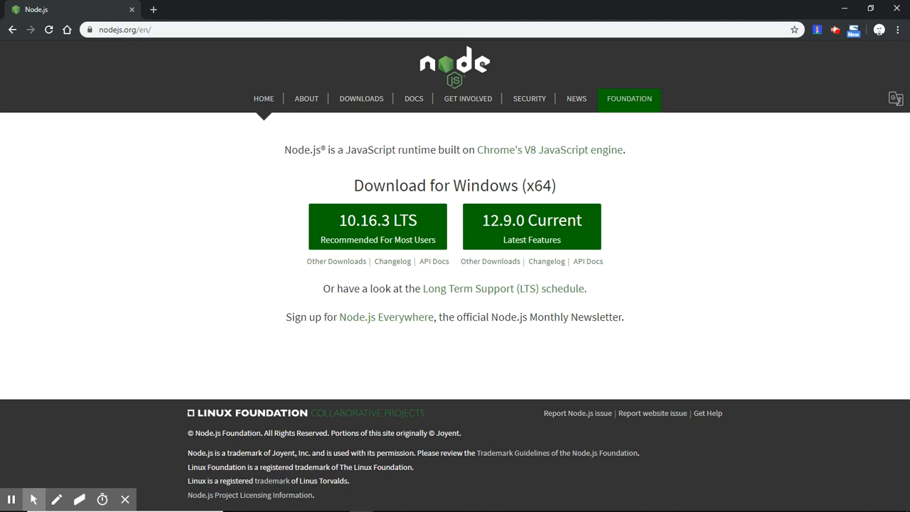
- Switch over to the Visual Studio Code window
key(alt+Tab)
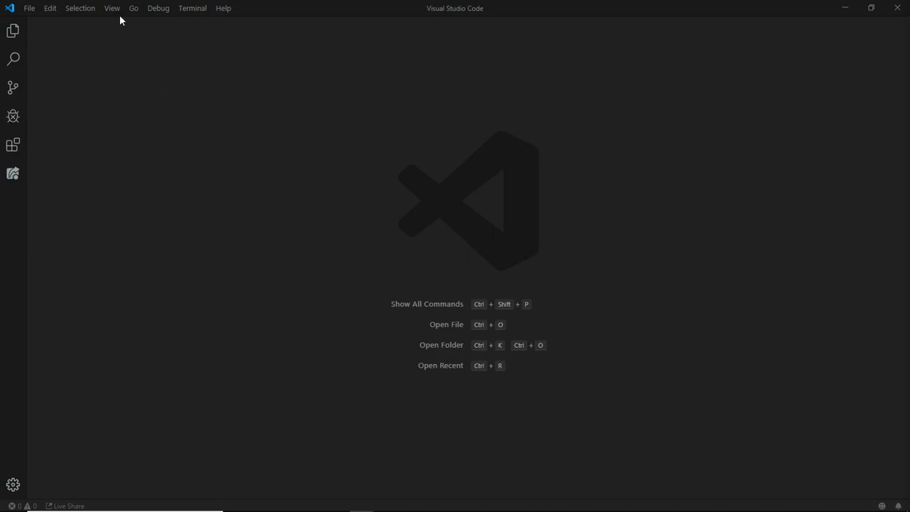
- Start a new integrated PowerShell terminal and run npm -v to check the npm version
click(187, 9)
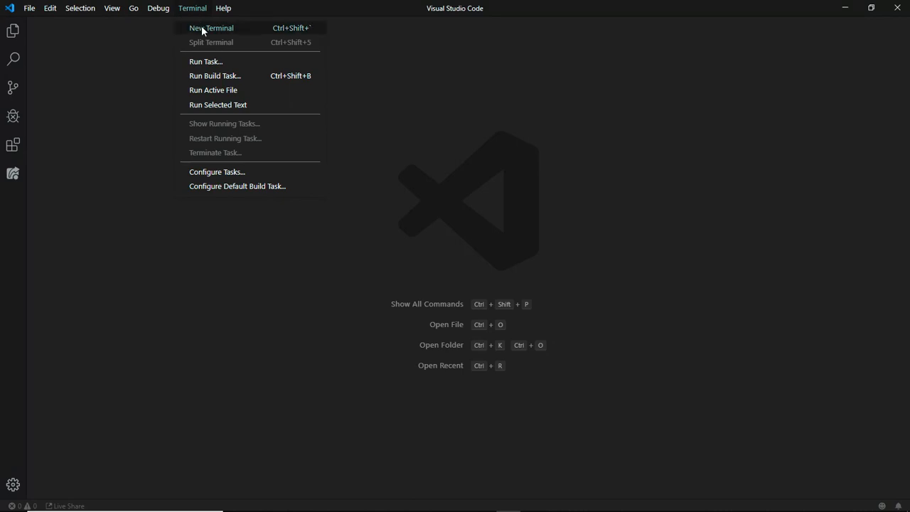
click(211, 28)
text(npm)
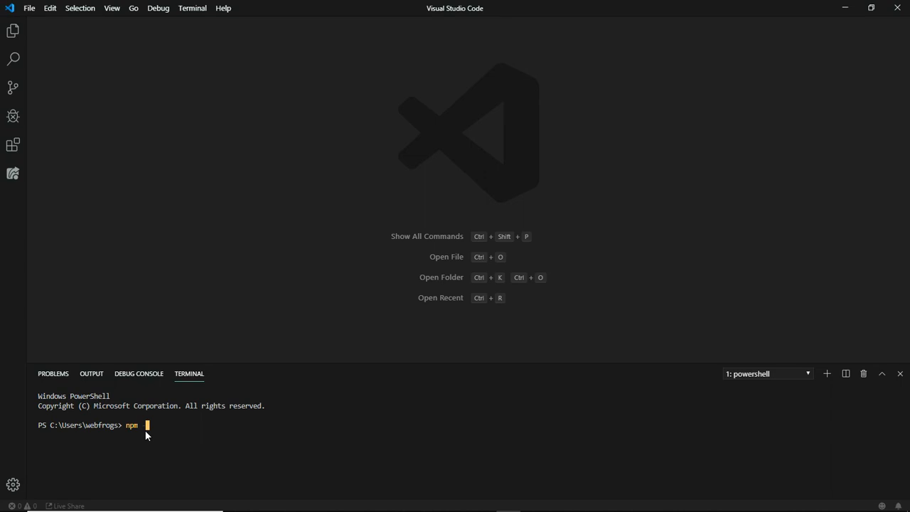
text(-)
key(Return)
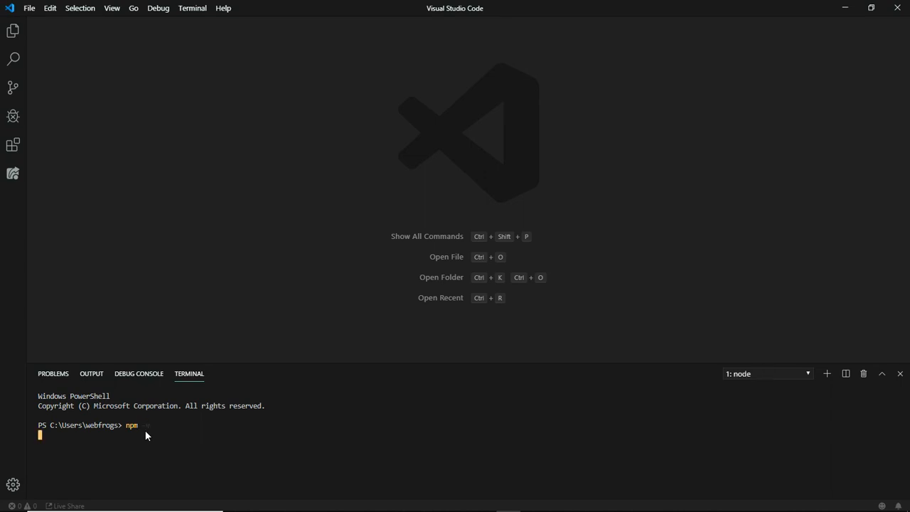